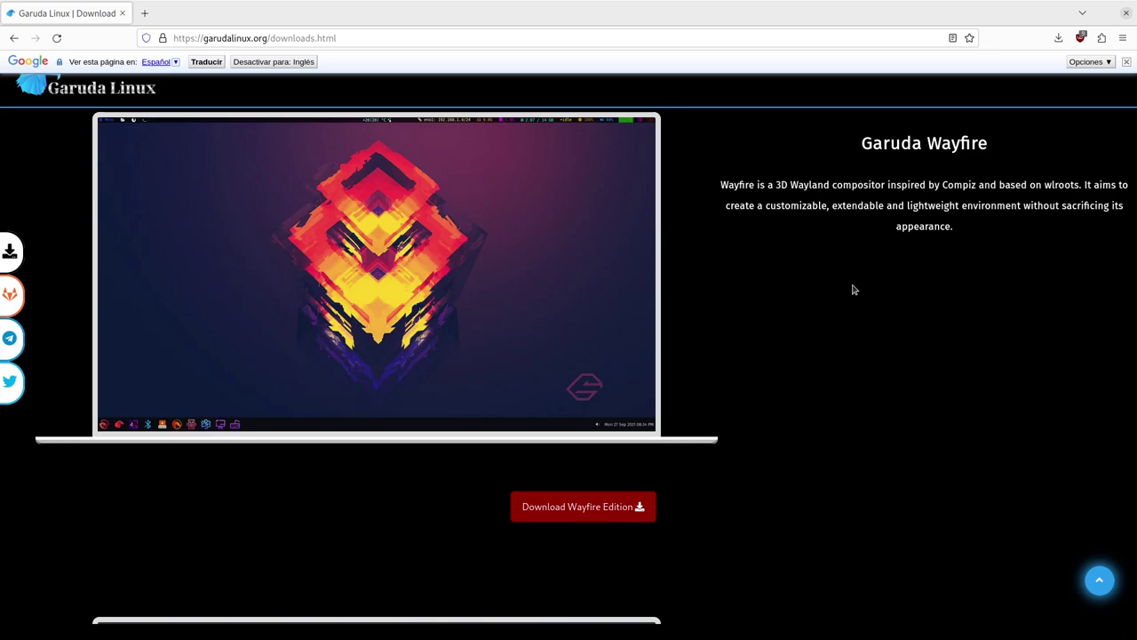
Switch to VirtualBox Manager and start creating a new virtual machine.
mouse_move(623, 517)
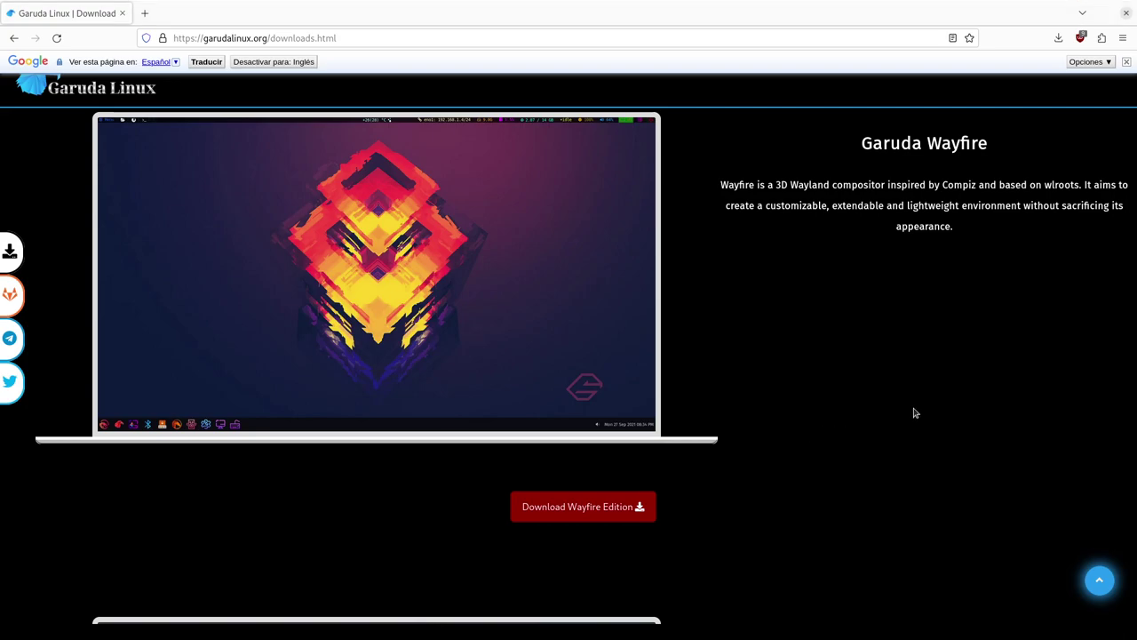
key("alt+Tab")
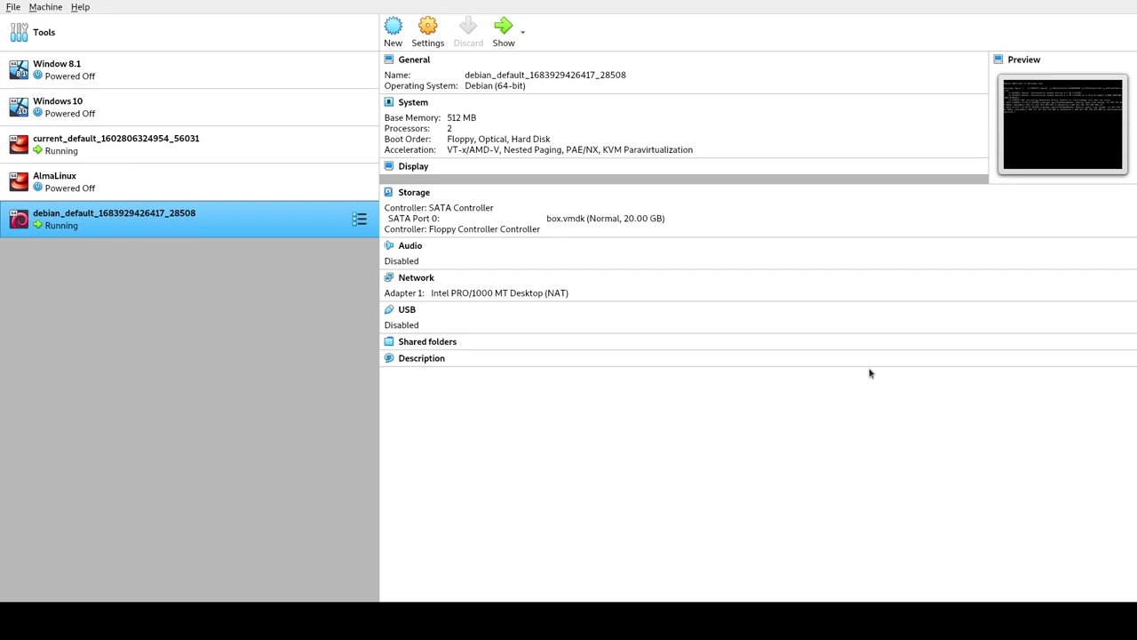
left_click(16, 9)
left_click(102, 92)
left_click(49, 7)
left_click(79, 30)
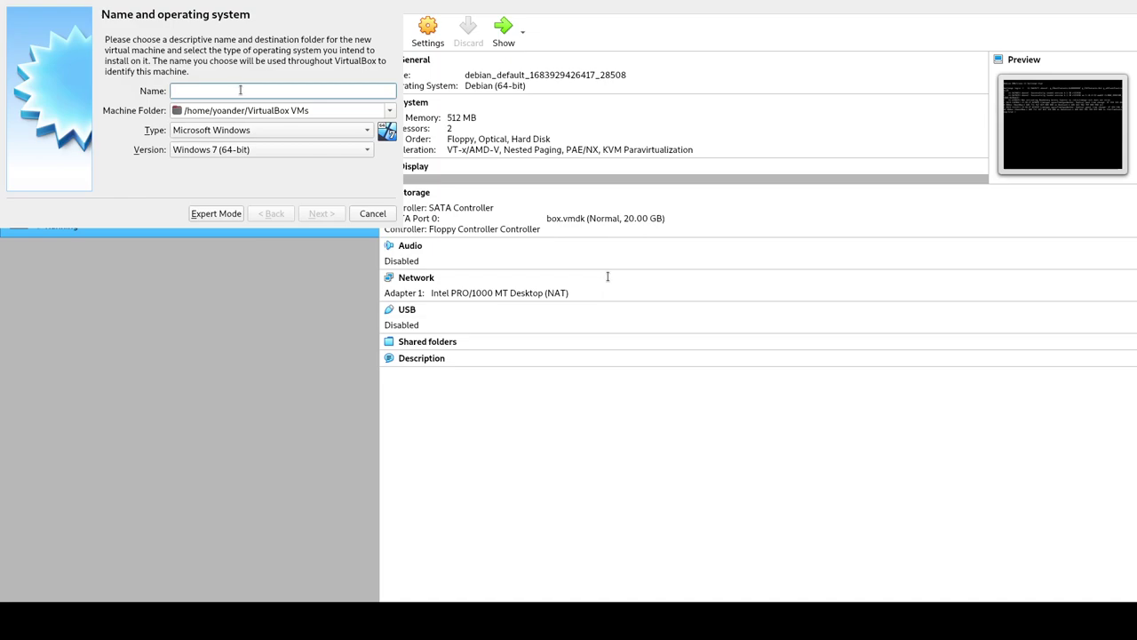
Name the new virtual machine Garuda Wayfire.
type("GF")
key("BackSpace")
key("BackSpace")
type("GFauc")
key("BackSpace")
key("BackSpace")
key("BackSpace")
key("BackSpace")
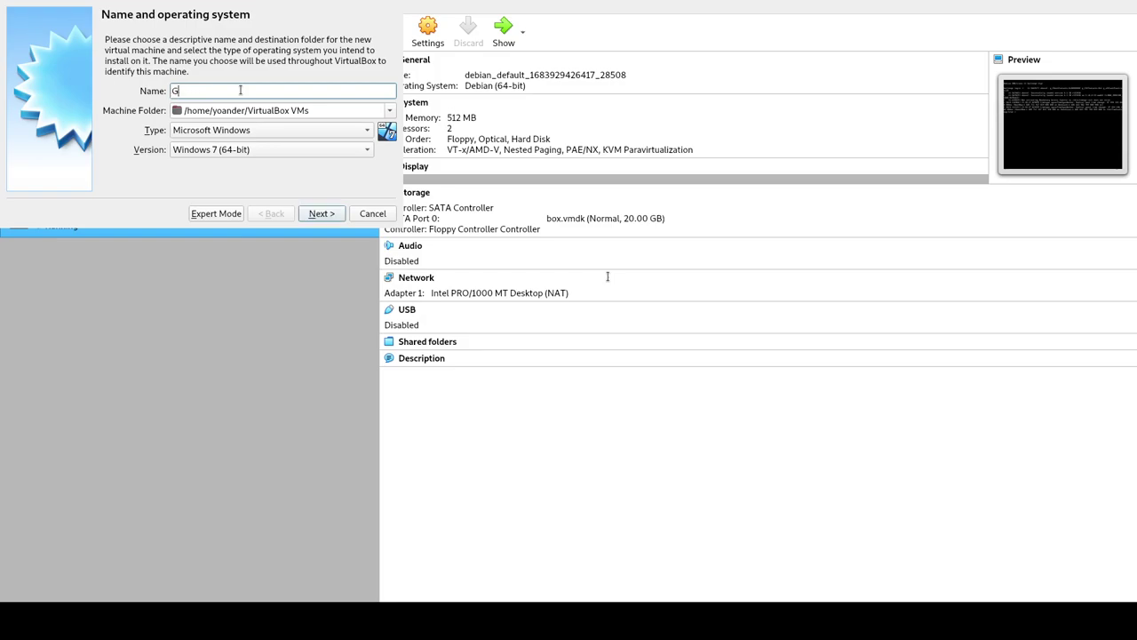
type("aruda Wayfire")
Set the machine's type to Linux and version to Arch Linux (64-bit), and continue to the memory size.
scroll(257, 132, "down", 1)
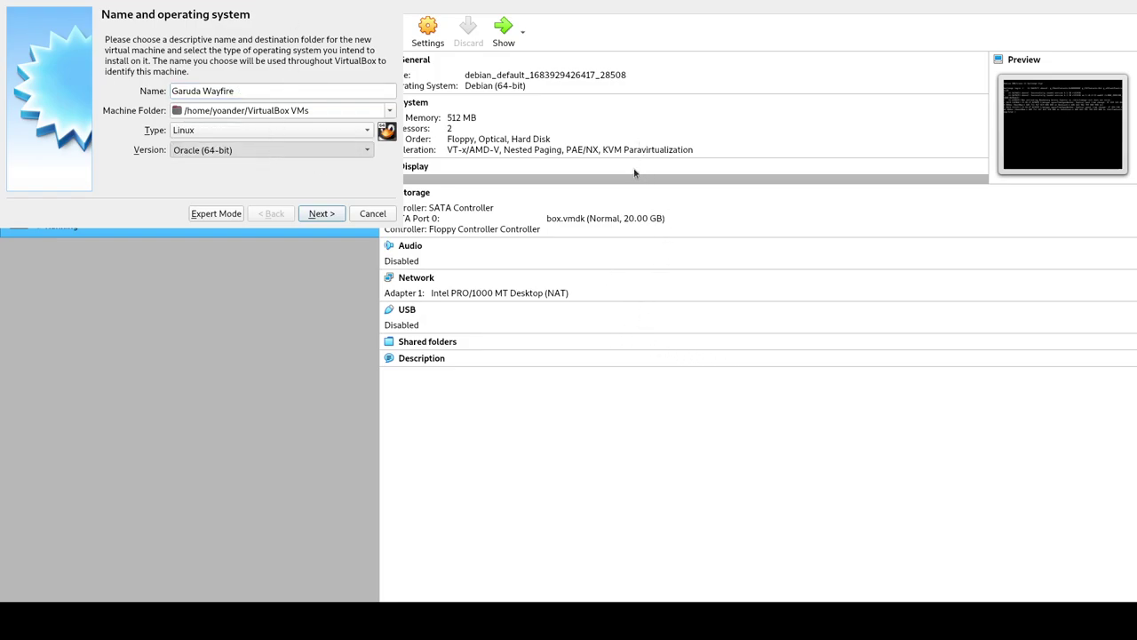
scroll(293, 149, "up", 10)
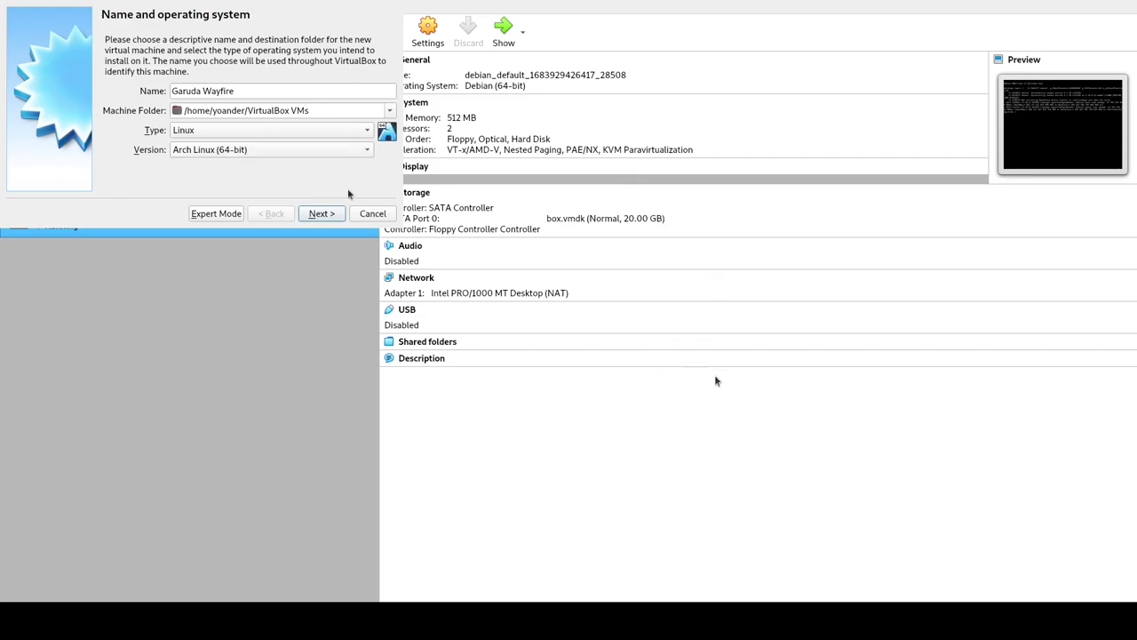
left_click(321, 214)
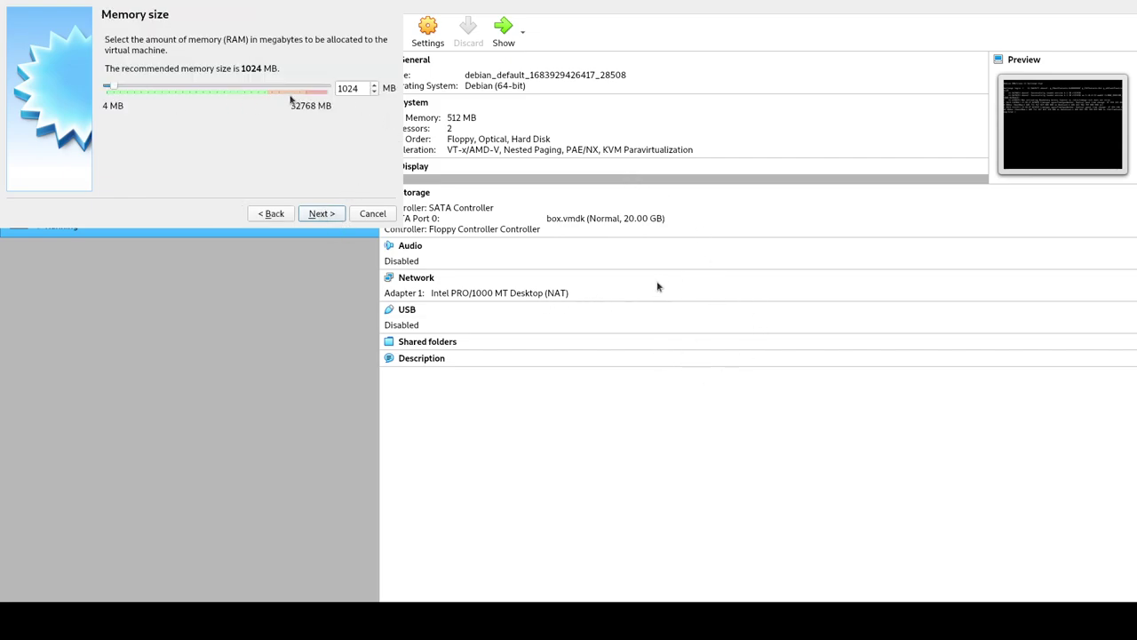
Allocate 8192 MB of memory and finish creating the machine with a 64 GB VDI disk.
scroll(165, 93, "up", 2)
scroll(164, 92, "up", 5)
left_click(322, 213)
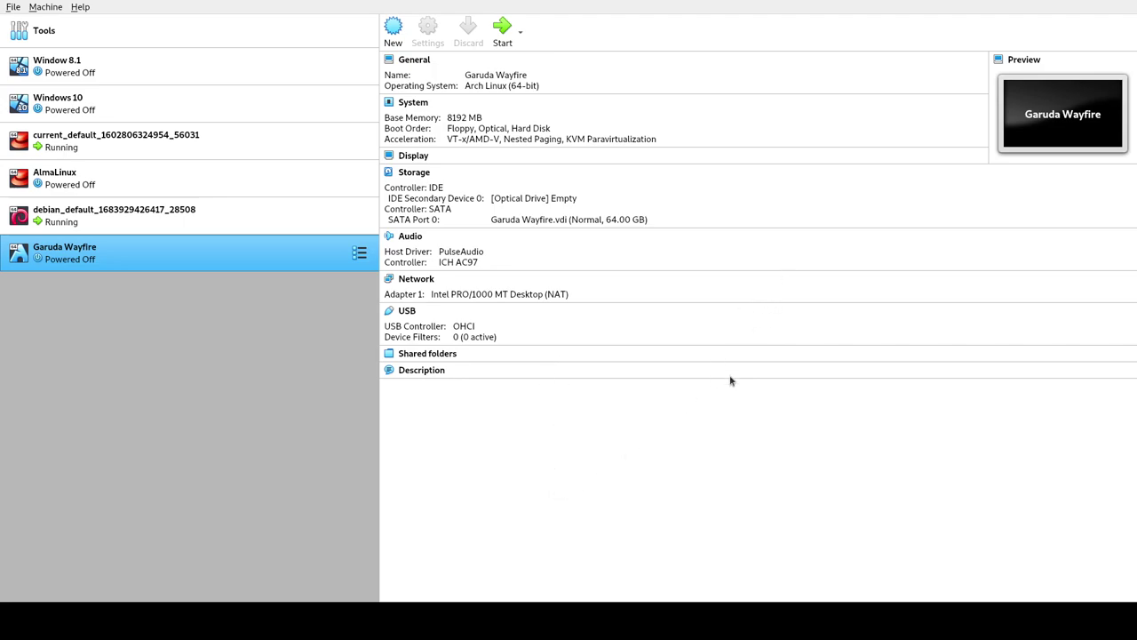
Open the Garuda Wayfire machine's settings and review its general, advanced, description and disk encryption options.
key("alt+Tab")
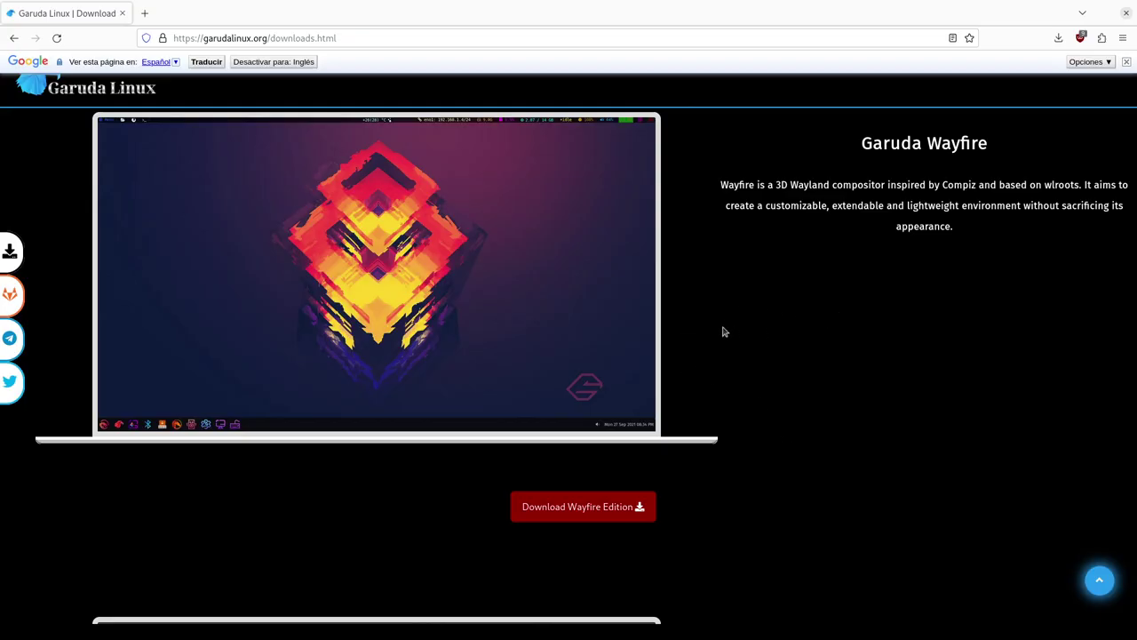
key("alt+Tab")
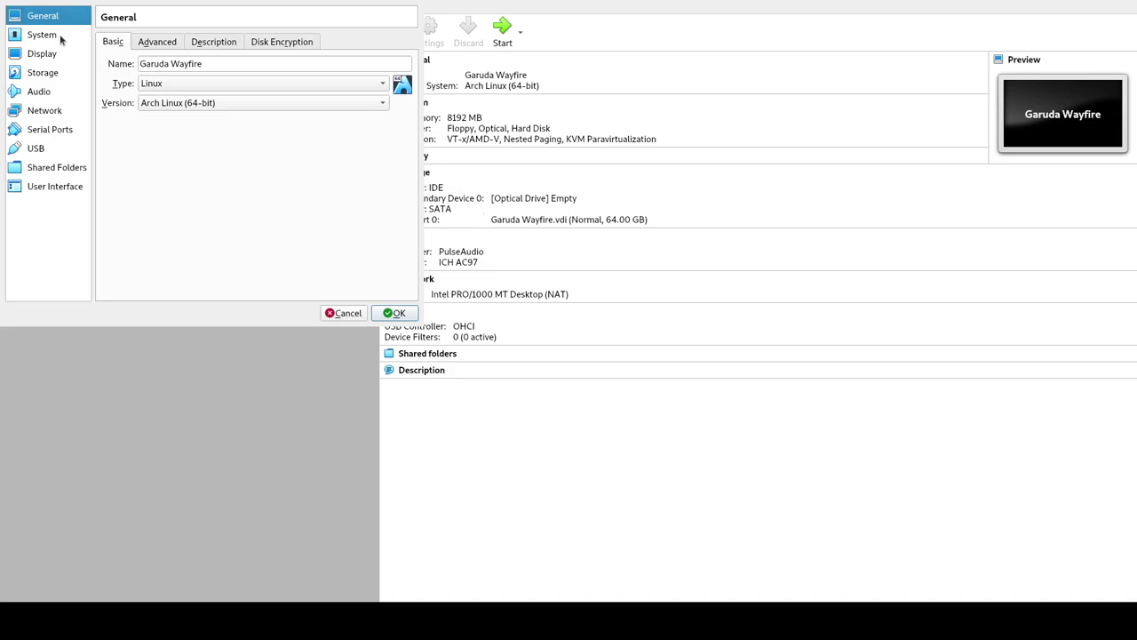
left_click(157, 42)
left_click(214, 42)
left_click(282, 42)
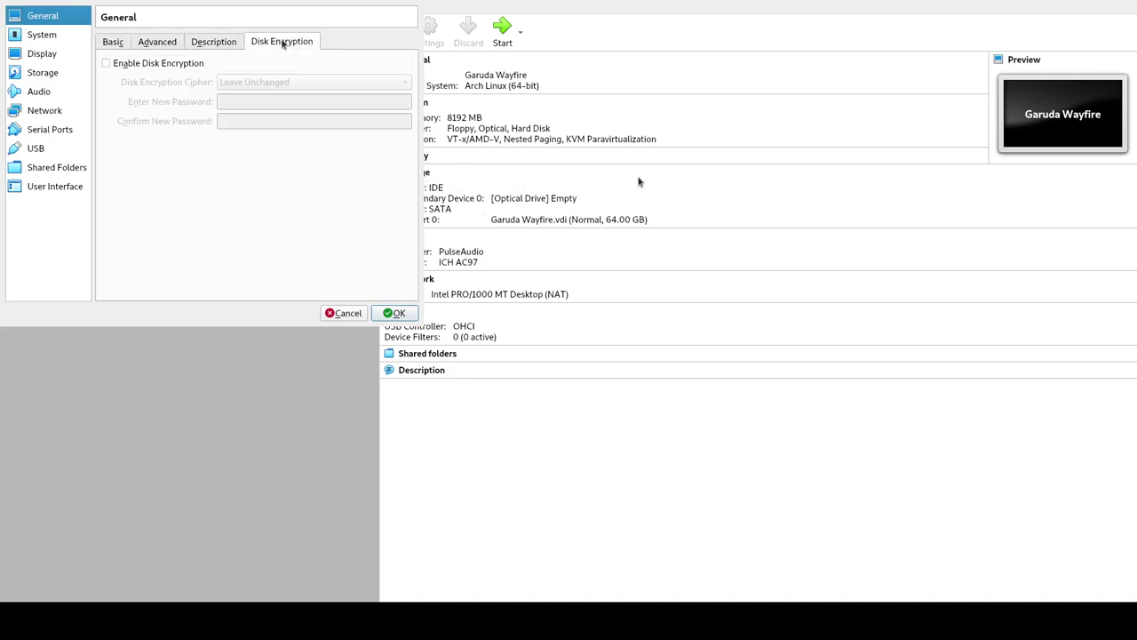
left_click(113, 41)
Exclude the floppy from the machine's boot order and place the hard disk ahead of the optical drive.
left_click(39, 35)
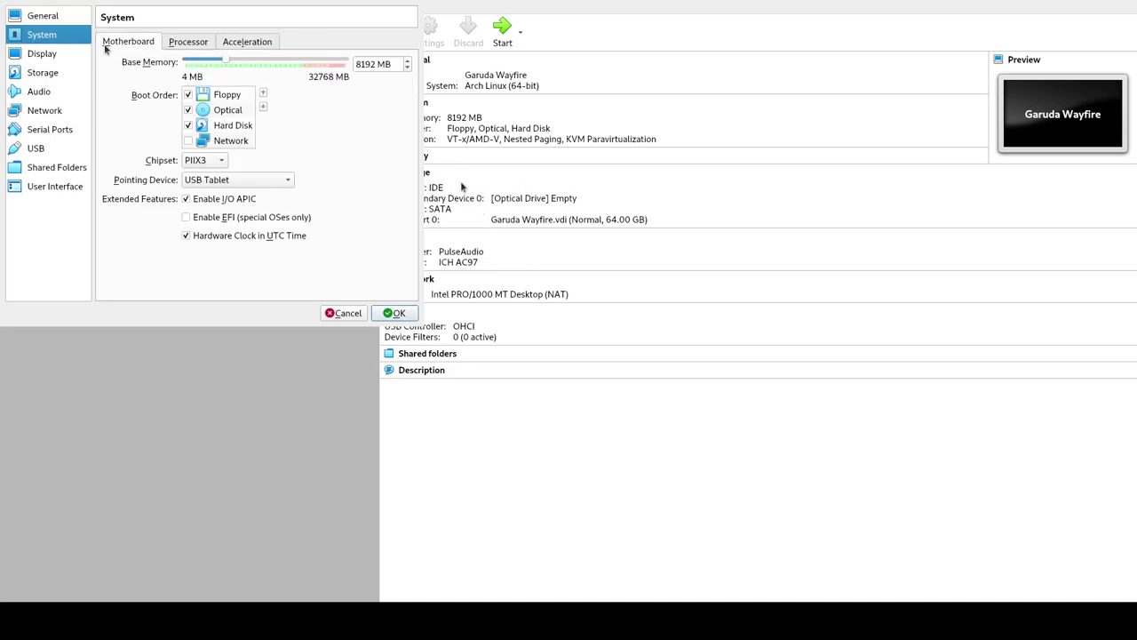
left_click(188, 95)
left_click(224, 125)
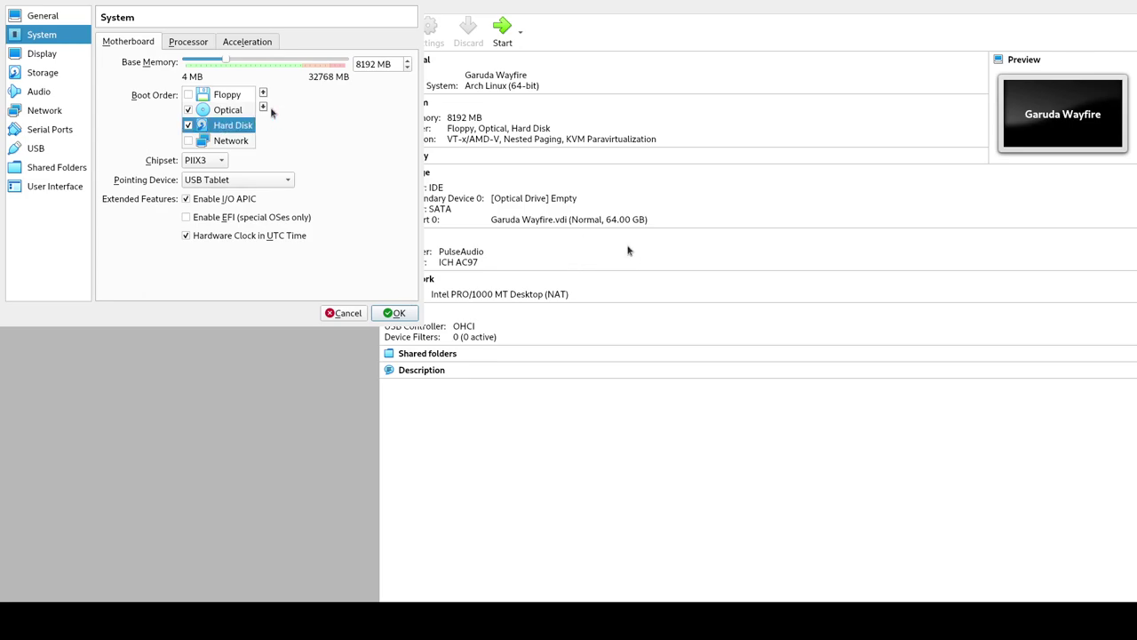
left_click(263, 93)
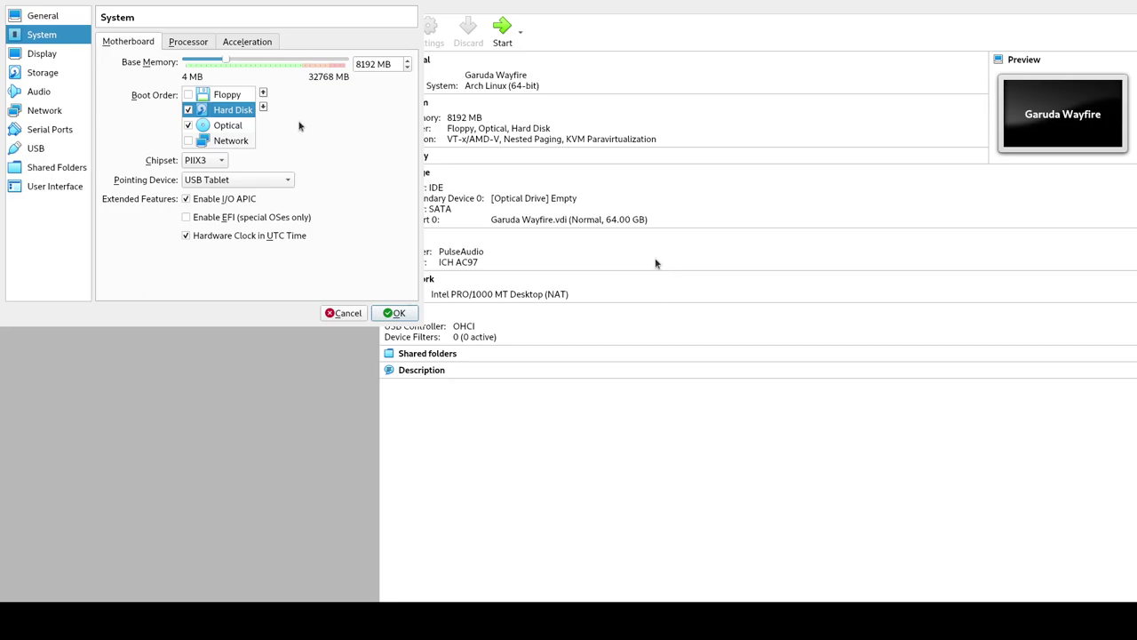
Allocate 4 processors to the virtual machine and check its acceleration options.
left_click(189, 45)
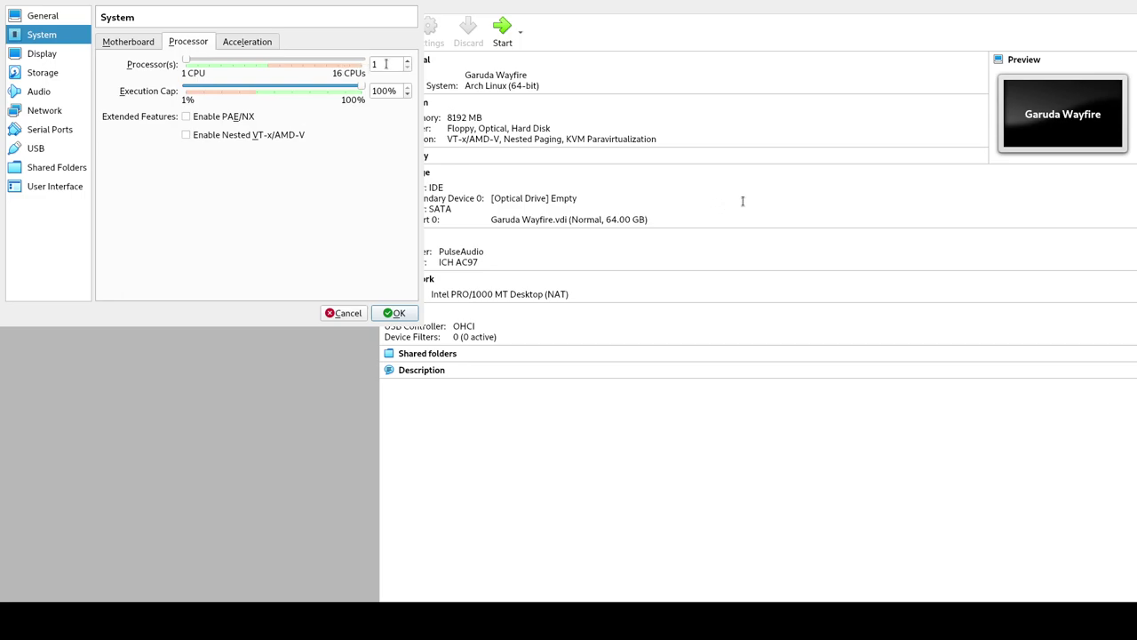
left_click(224, 64)
left_click(224, 64)
left_click(231, 63)
left_click(255, 47)
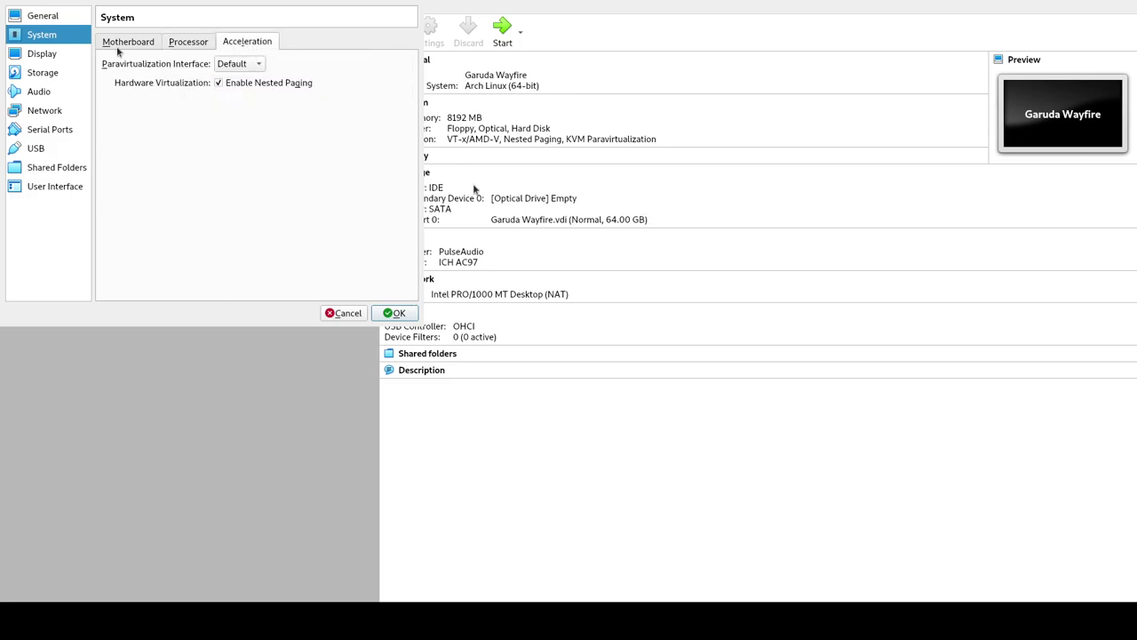
Set the display's video memory to 128 MB and enable 3D acceleration.
left_click(45, 55)
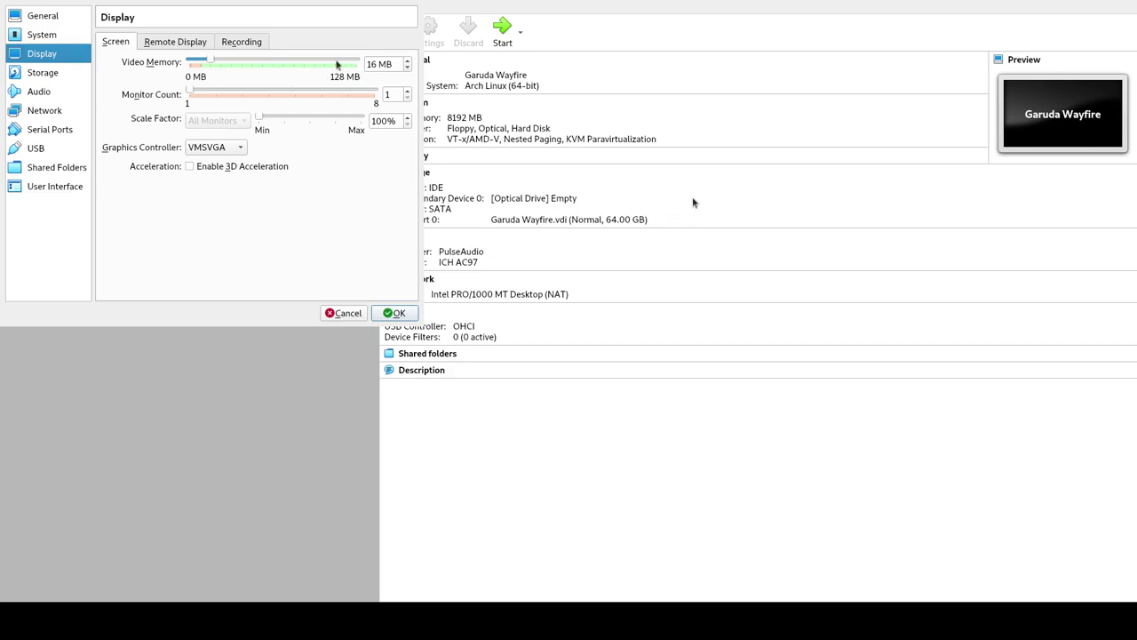
left_click_drag(209, 63, 356, 63)
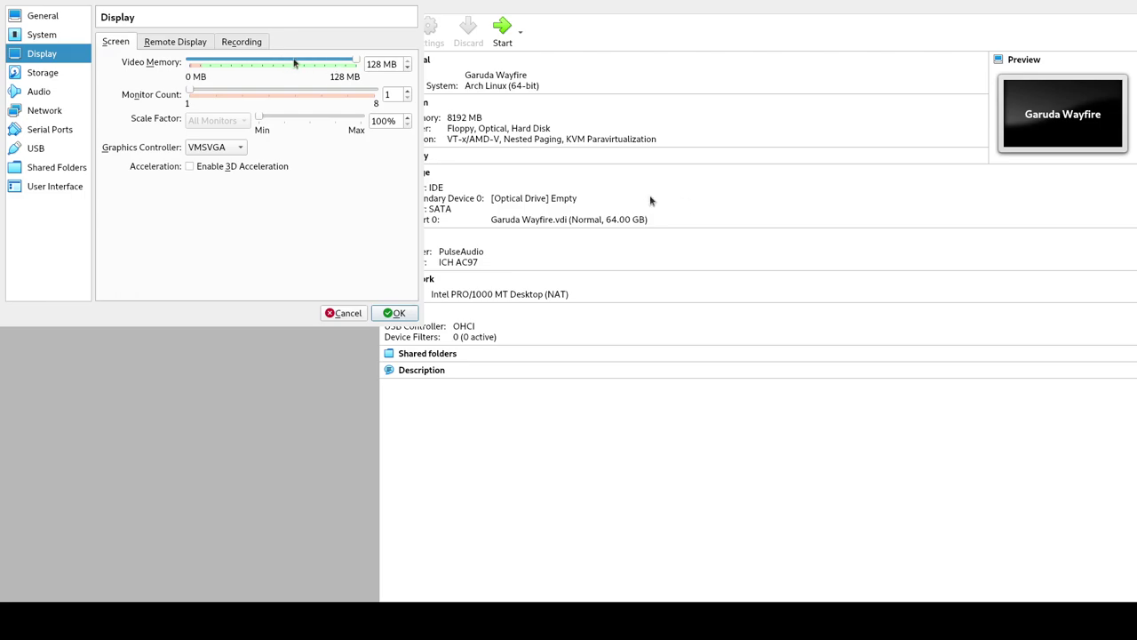
left_click(190, 167)
Load garuda-wayfire-linux-zen-230501.iso into the empty IDE optical drive and save the machine's settings.
left_click(46, 72)
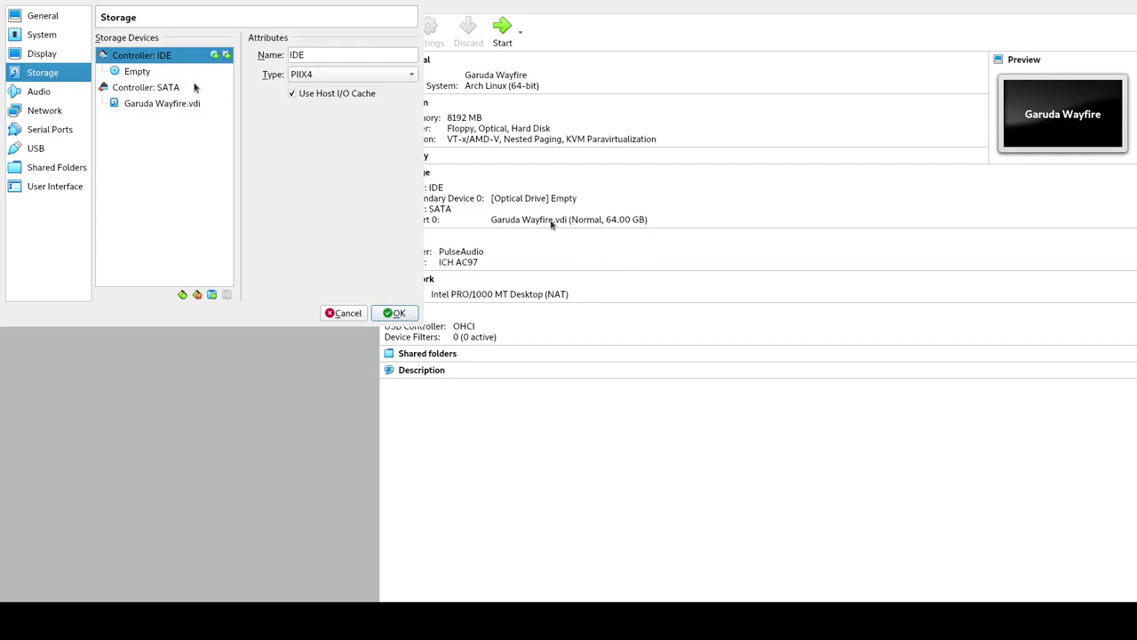
left_click(137, 71)
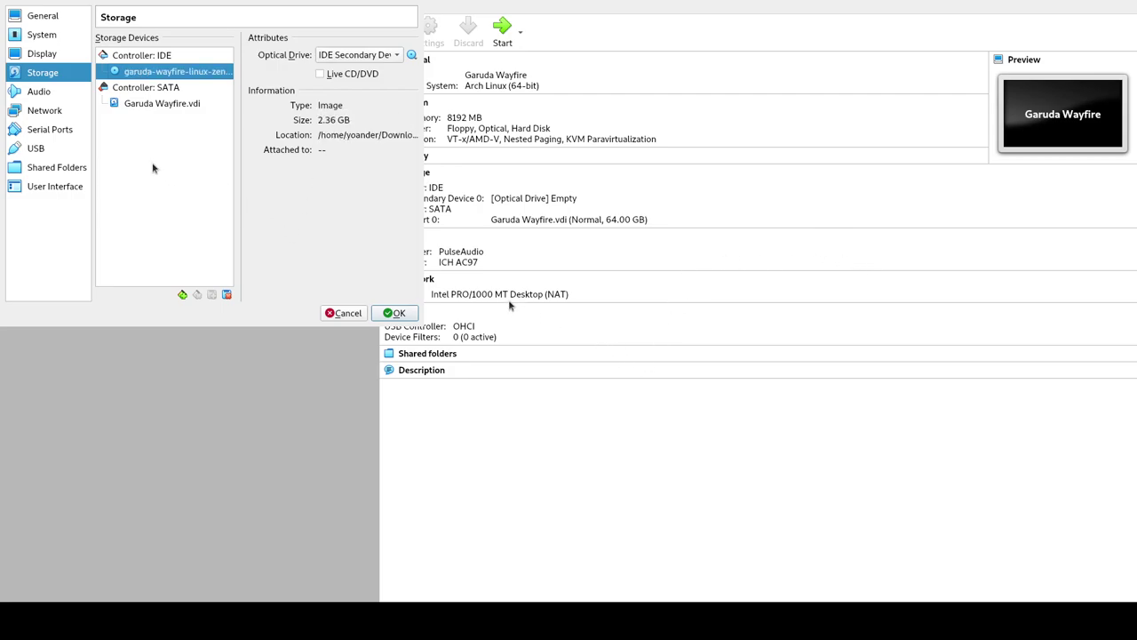
left_click(393, 314)
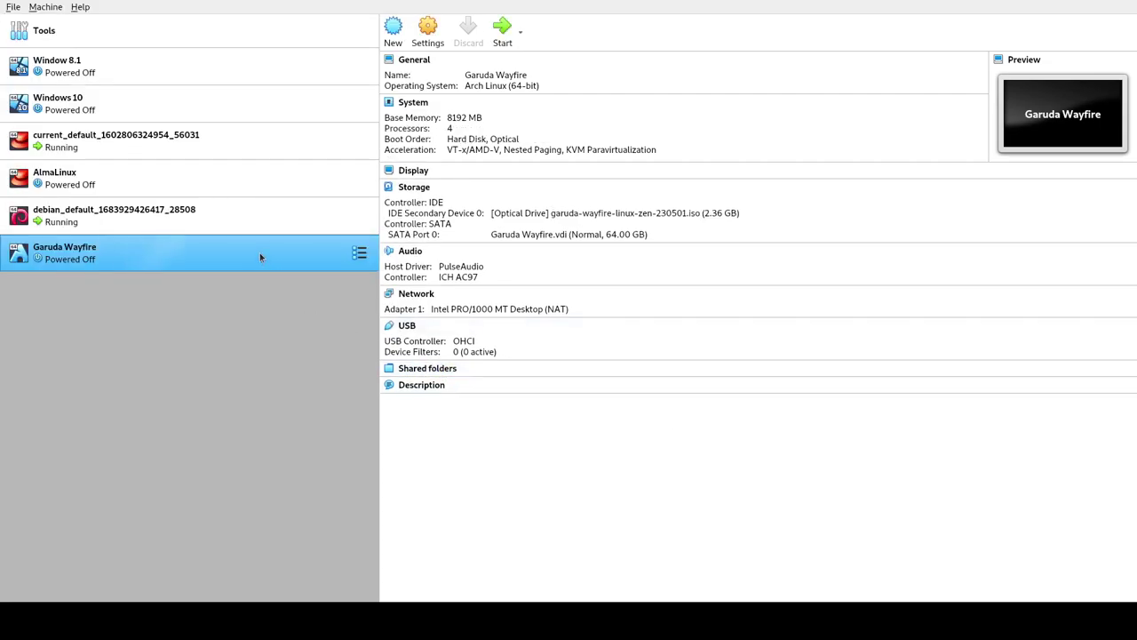
Start the Garuda Wayfire virtual machine and bring up its boot menu.
double_click(261, 256)
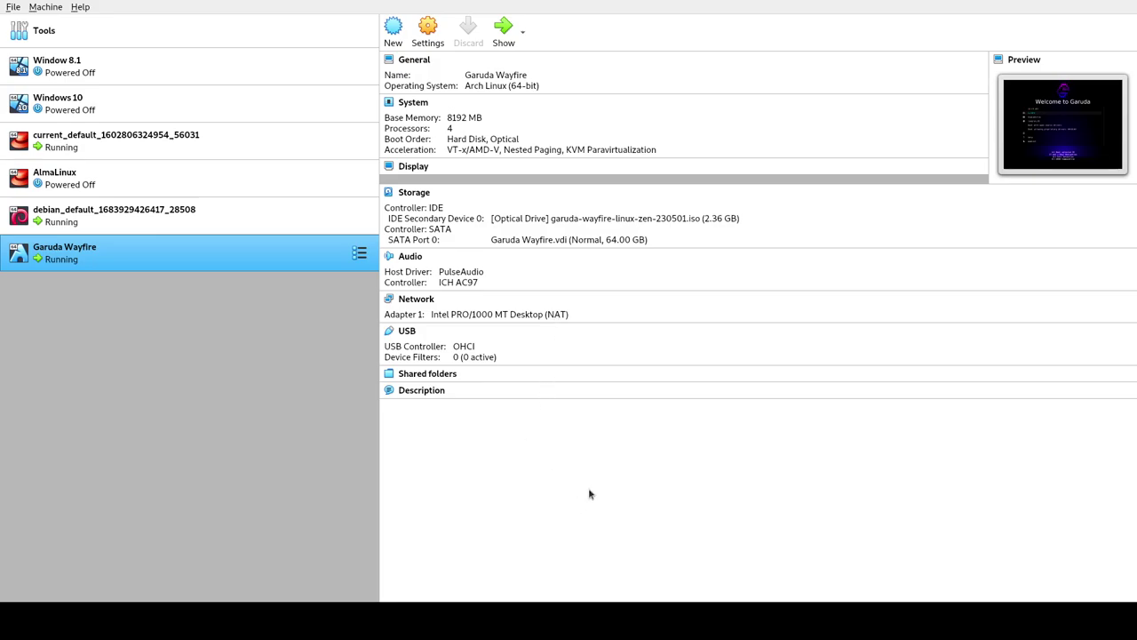
key("alt+Tab")
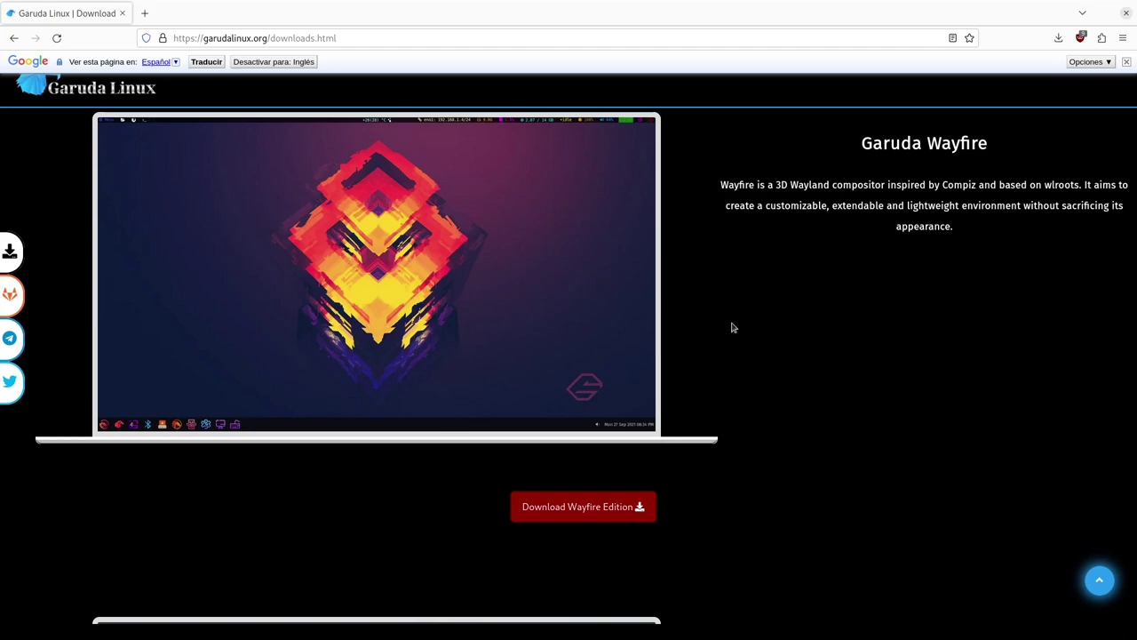
key("alt+Tab")
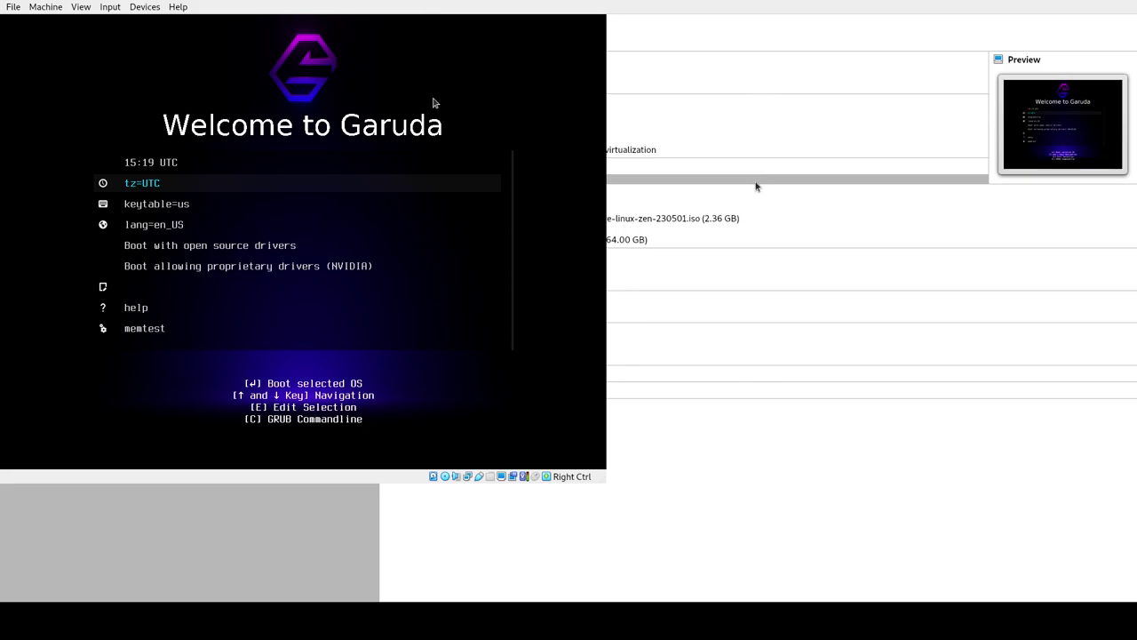
Boot the Garuda live system with open source drivers.
key("Down")
key("Down")
key("Down")
key("Down")
key("Up")
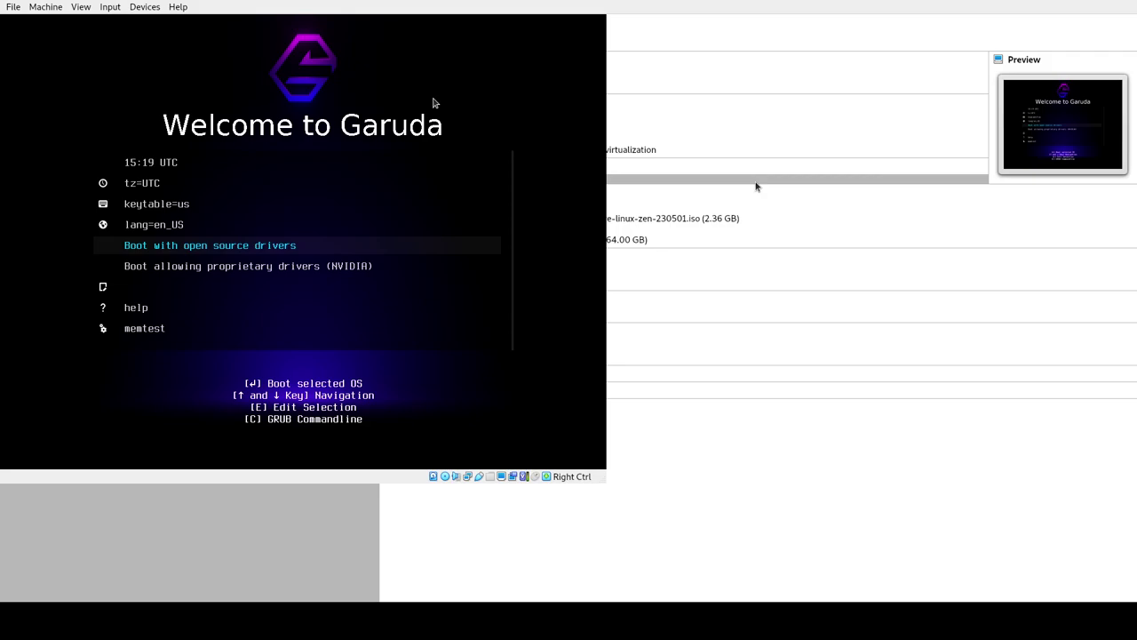
key("Return")
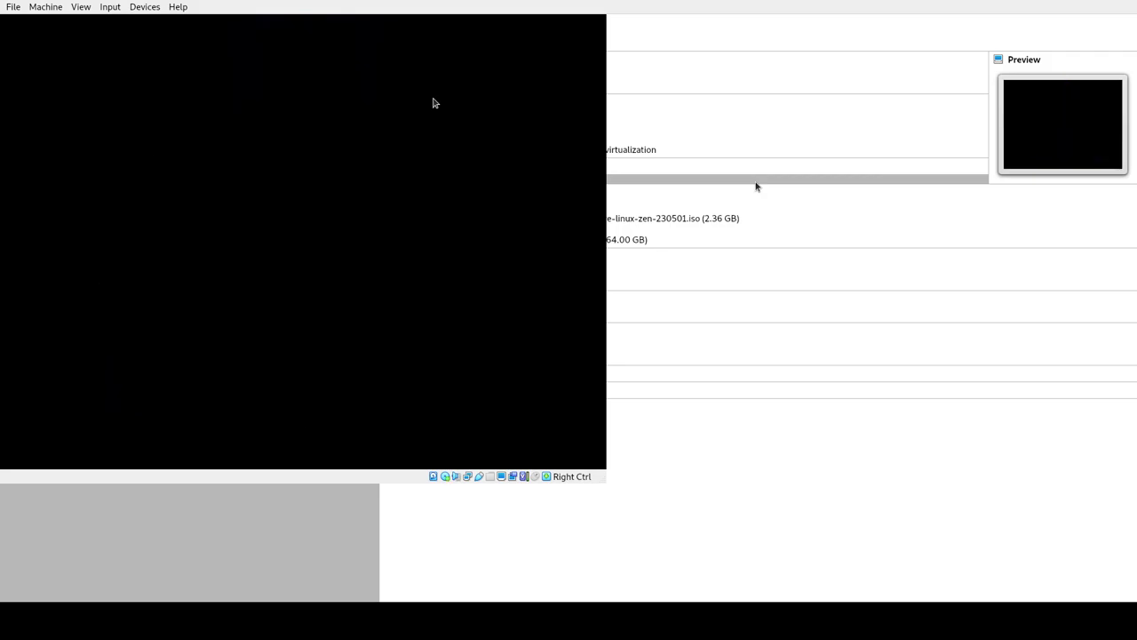